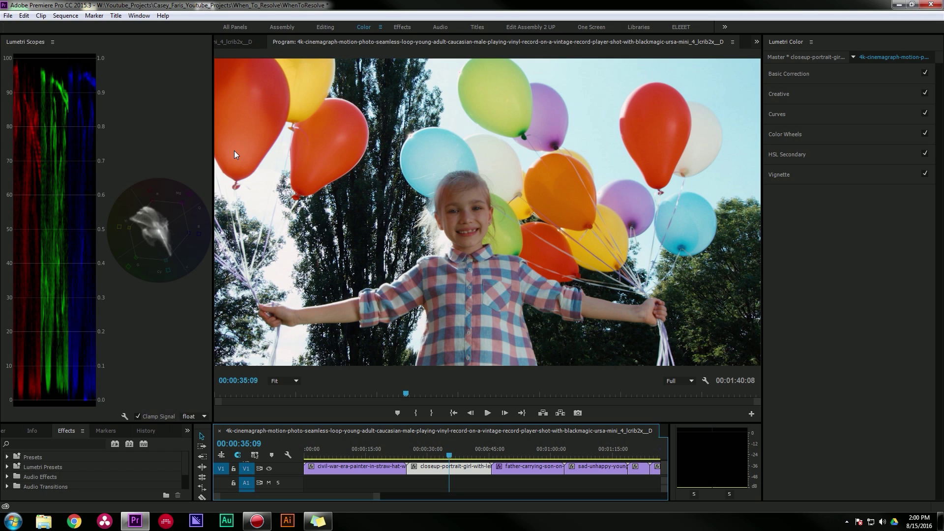
Step: Try an Exposure of 0.5 in Basic Correction, reset it to 0.0, and show the Creative section
left_click(838, 211)
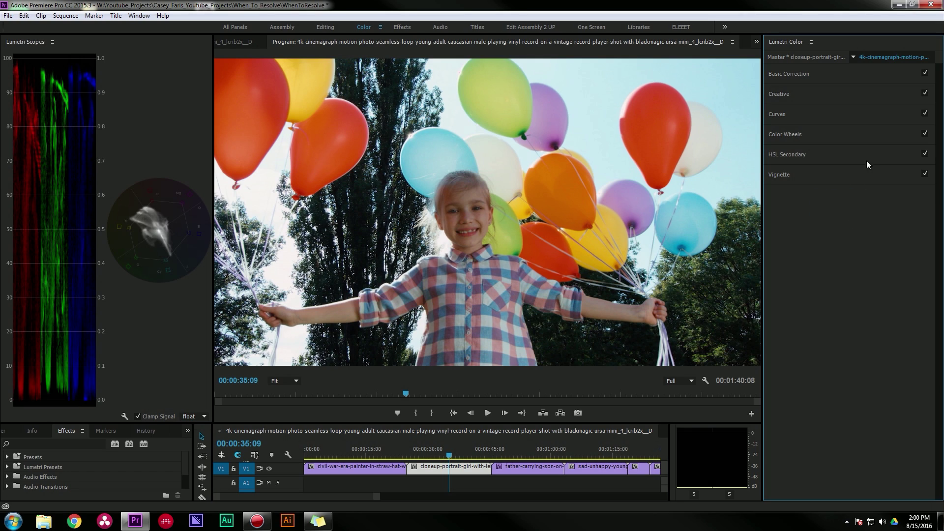
left_click(824, 76)
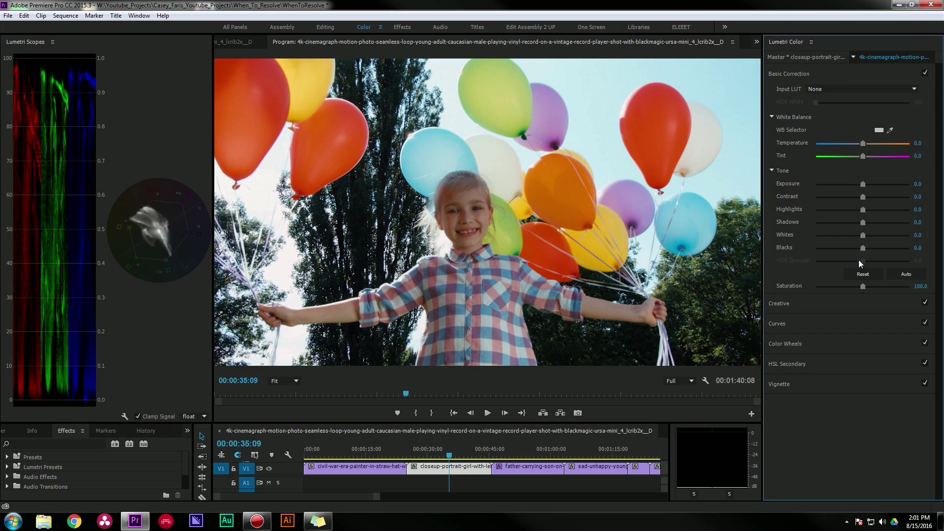
left_click_drag(863, 184, 868, 184)
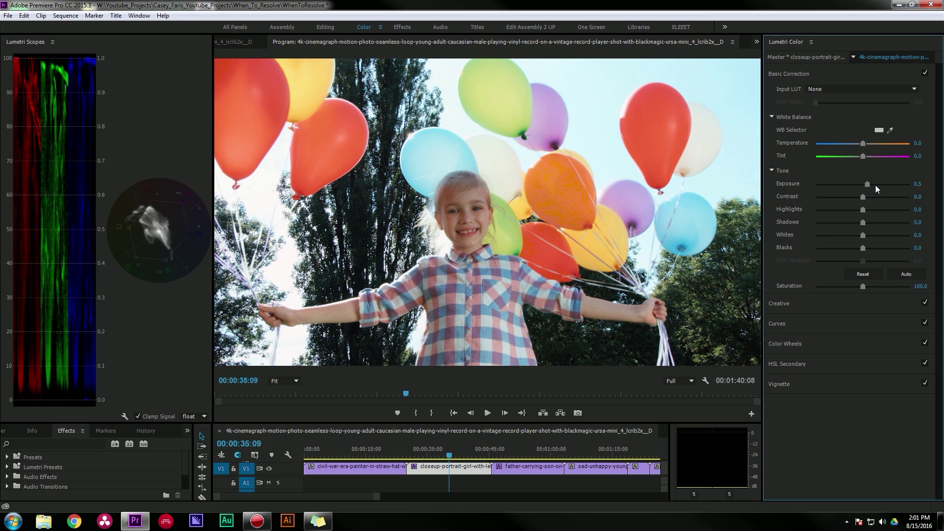
double_click(878, 184)
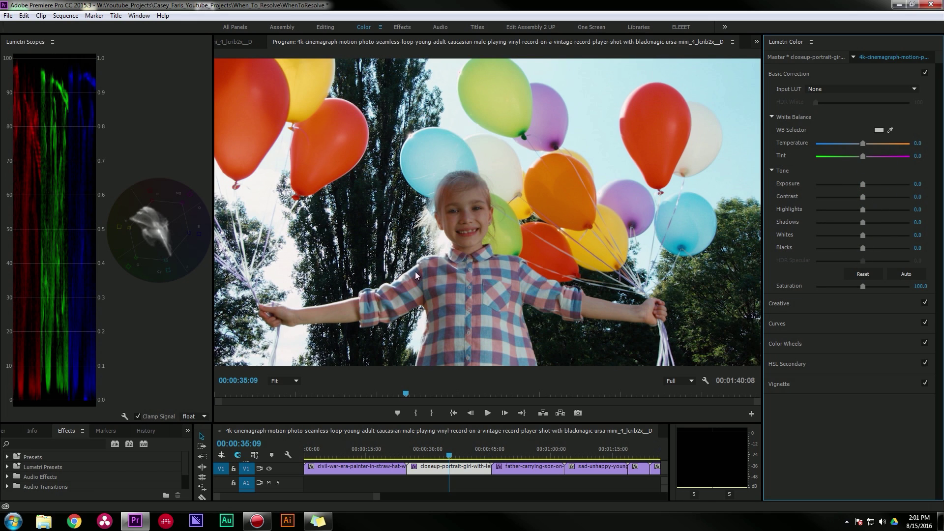
left_click(805, 303)
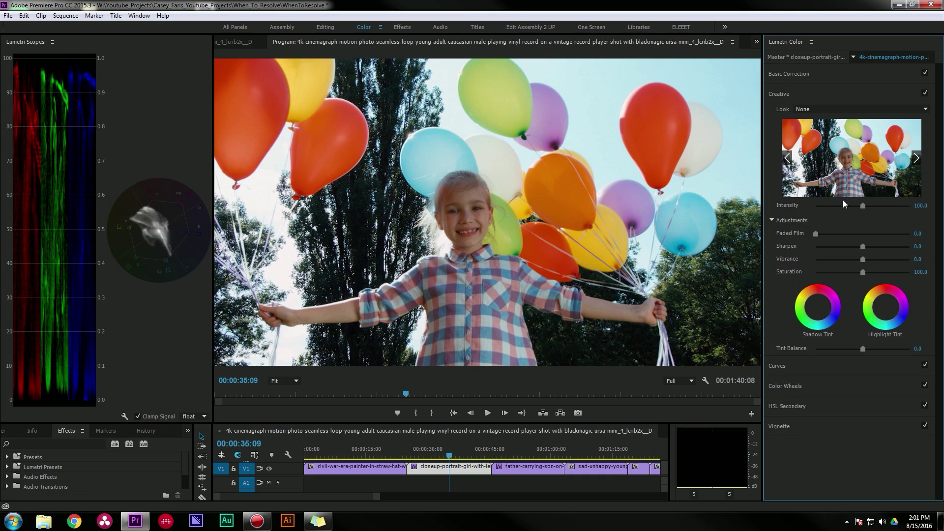
Step: Browse the Look list without choosing, try the Faded Film slider, and reset the RGB curve
left_click(826, 109)
left_click(825, 109)
left_click_drag(818, 233, 692, 241)
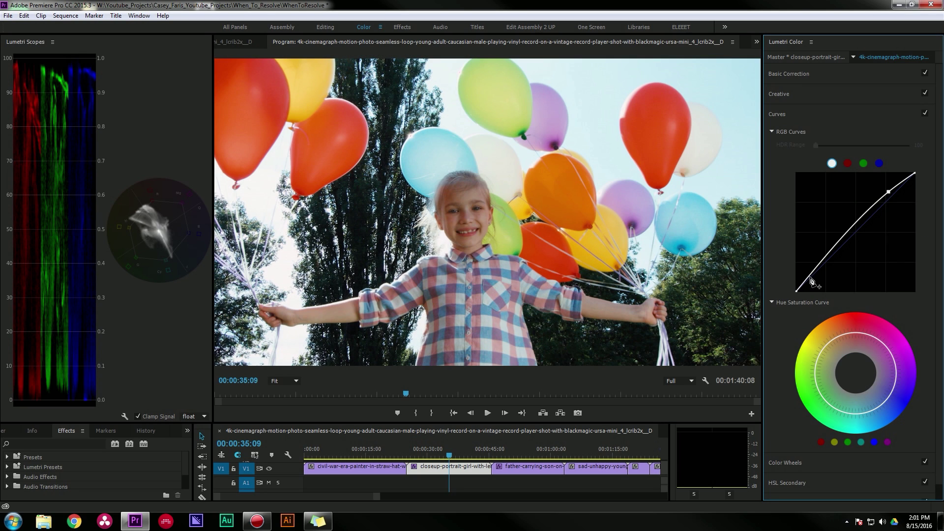
double_click(816, 282)
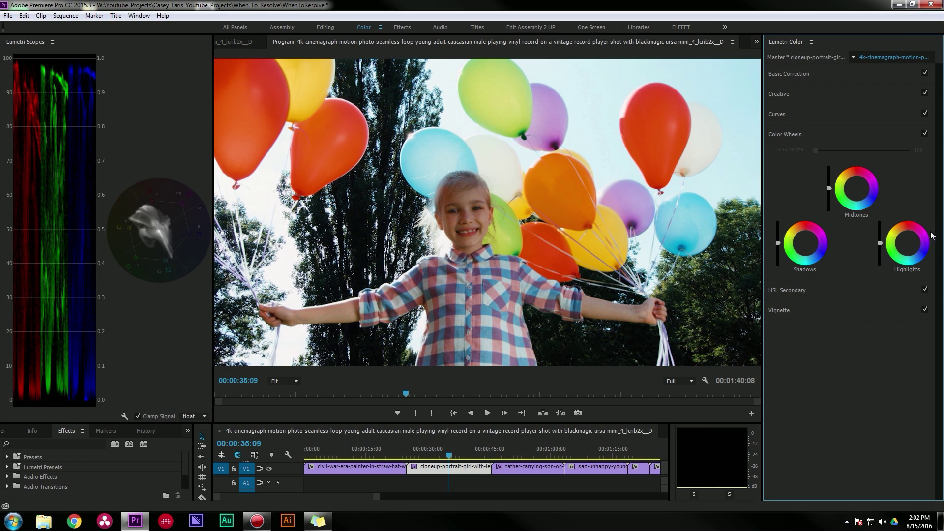
Step: Expand the HSL Secondary section of the Lumetri Color panel
left_click(803, 292)
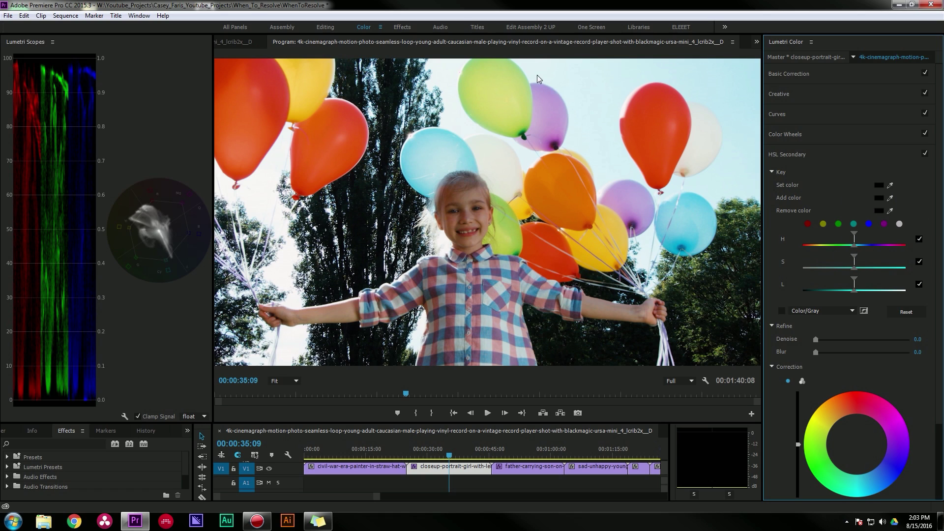
Step: Sample the yellow-green balloon as the HSL Secondary key colour with the eyedropper
left_click(890, 185)
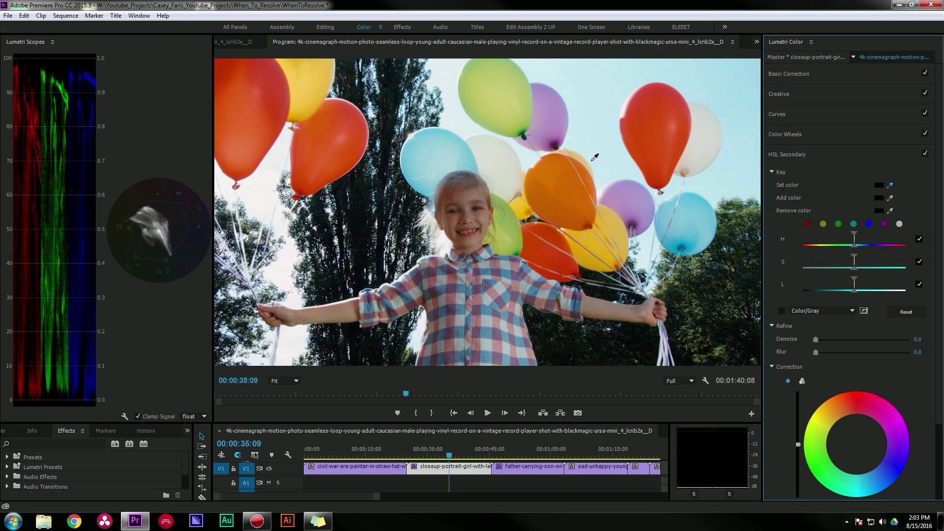
left_click(494, 82)
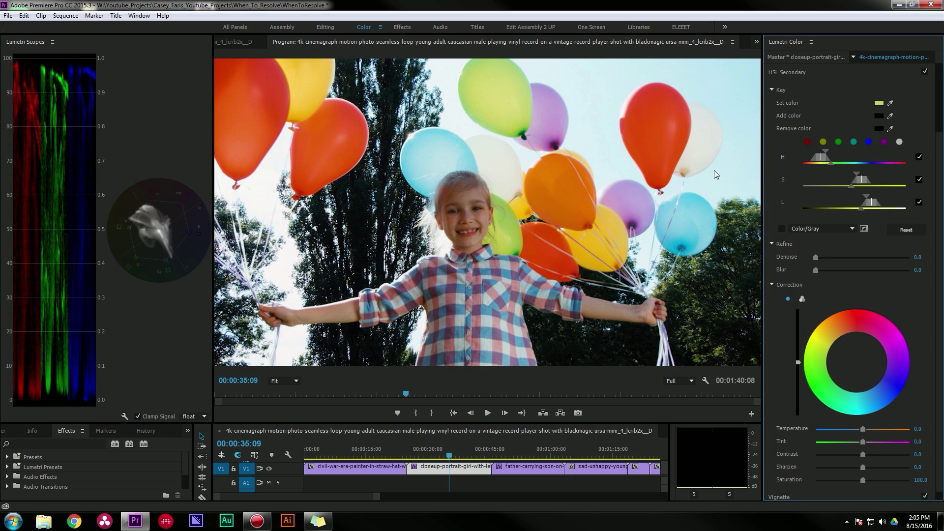
Step: Switch the key preview from grey to Color/Black, try White/Black, then undo back to Color/Black
left_click(782, 229)
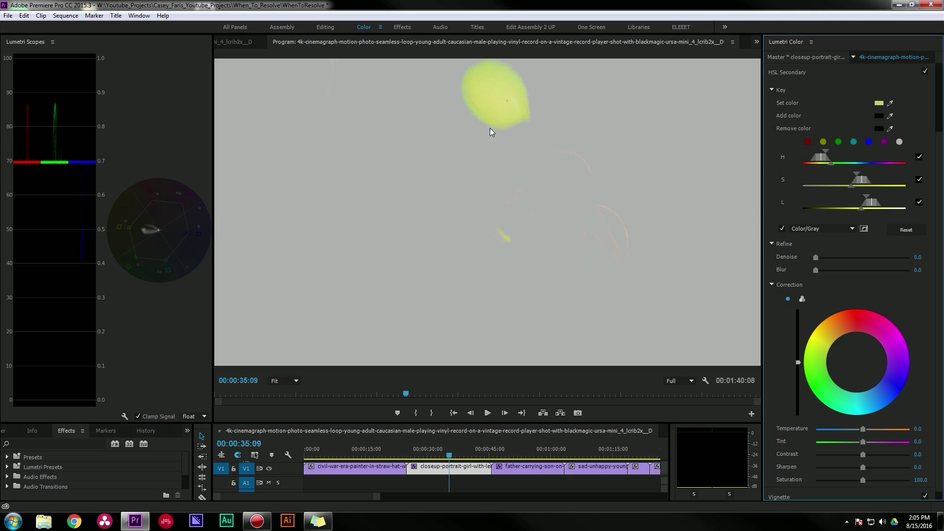
left_click(822, 227)
left_click(825, 251)
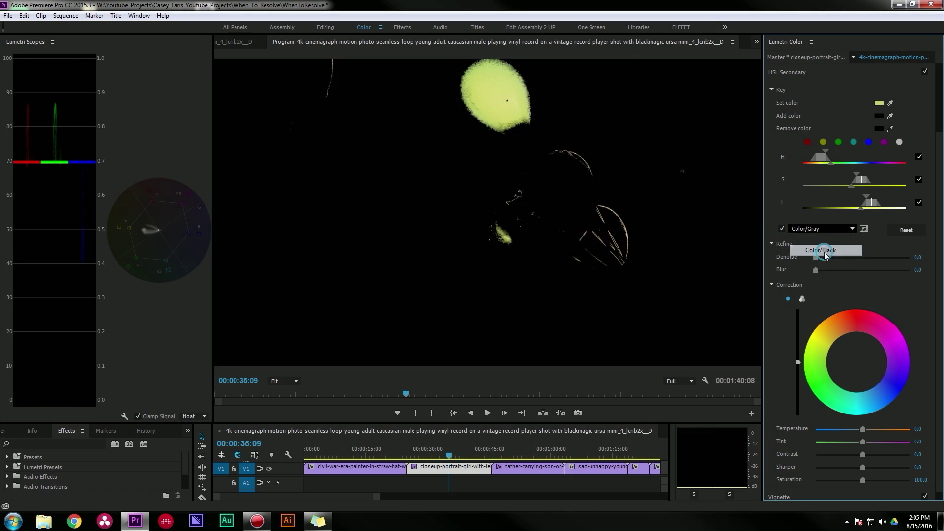
left_click(822, 228)
left_click(829, 260)
key("ctrl+z")
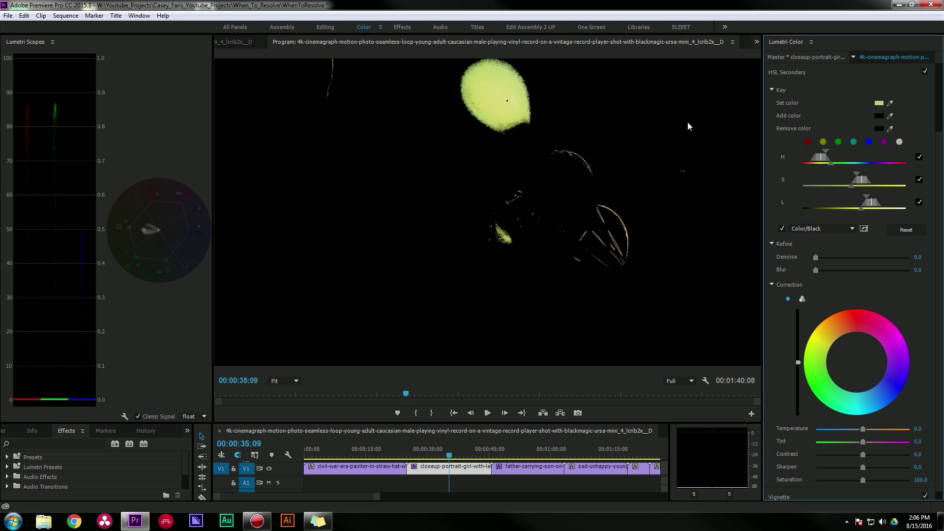
Step: Adjust the key's hue range sliders and narrow its saturation range to isolate the balloon
mouse_move(821, 156)
left_mouse_down()
mouse_move(870, 155)
mouse_move(785, 160)
mouse_move(827, 162)
left_mouse_up()
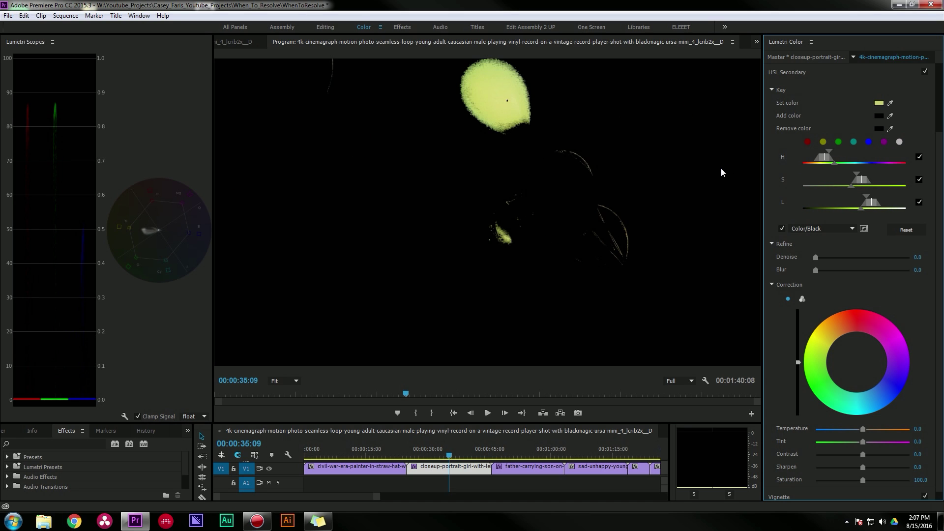
mouse_move(826, 158)
left_mouse_down()
mouse_move(843, 161)
mouse_move(821, 159)
mouse_move(836, 150)
mouse_move(827, 153)
mouse_move(849, 154)
mouse_move(831, 154)
mouse_move(847, 164)
mouse_move(830, 153)
left_mouse_up()
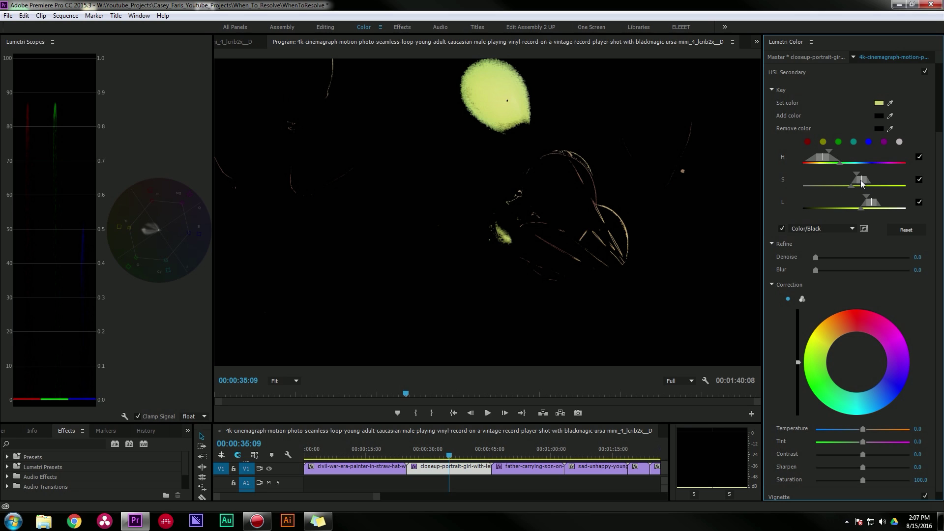
left_click_drag(861, 180, 868, 205)
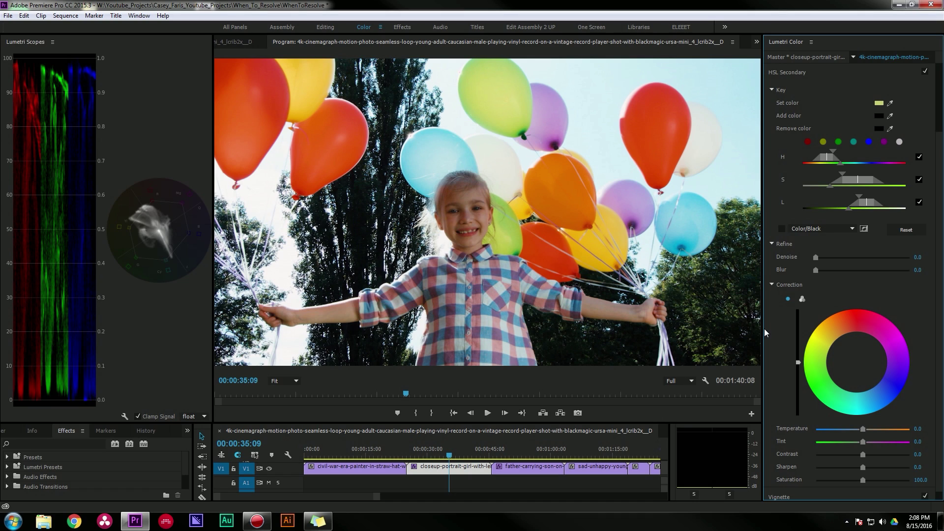
Step: Boost the keyed balloon's saturation to 149.7 and tint it toward a deeper green
scroll(772, 339, "down", 1)
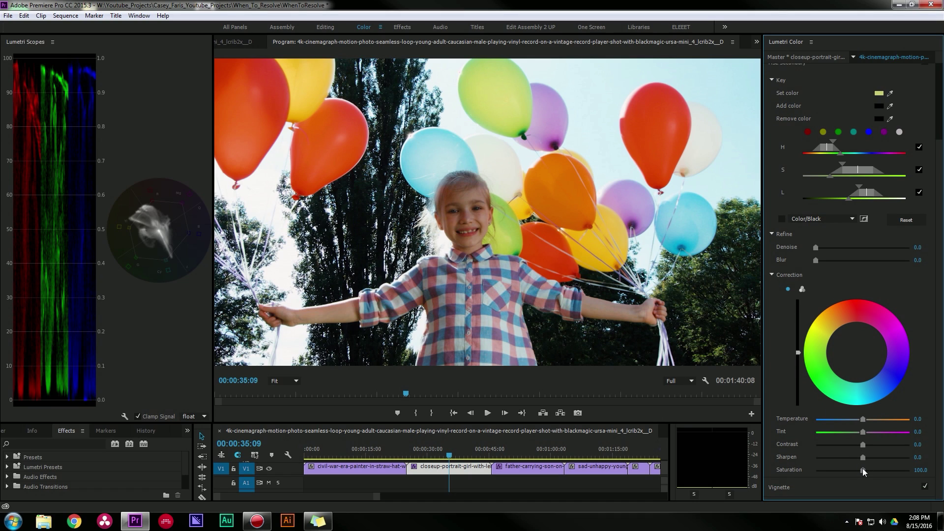
left_click_drag(863, 470, 886, 470)
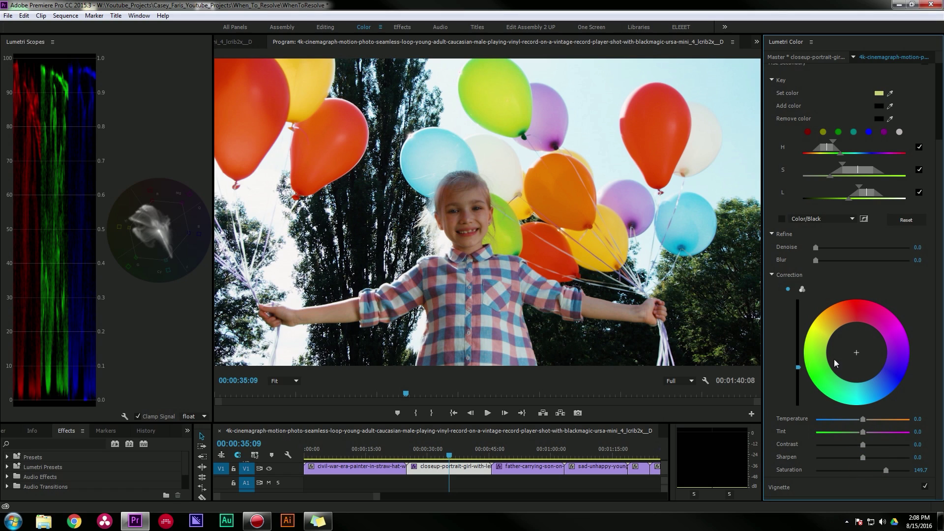
left_click_drag(853, 352, 860, 386)
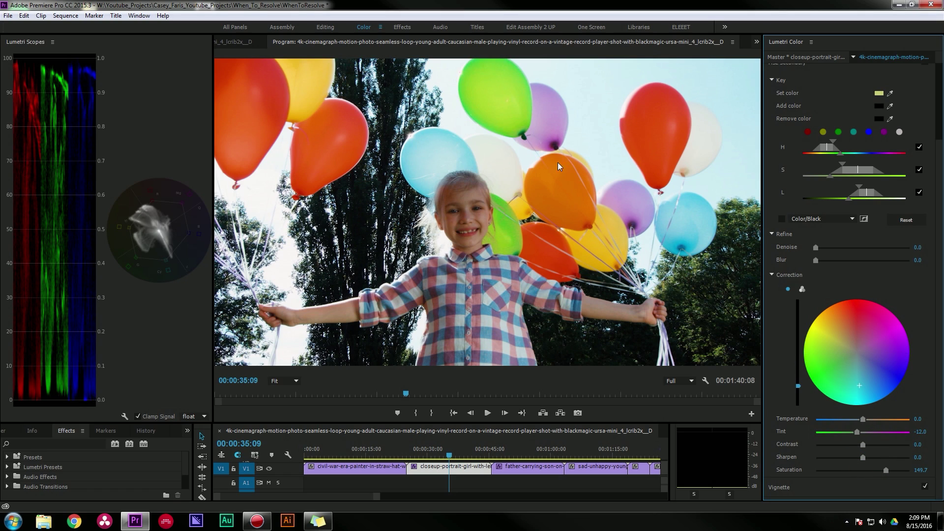
Step: Toggle HSL Secondary off and on to compare, then scrub back to about 00:00:34
scroll(774, 168, "up", 3)
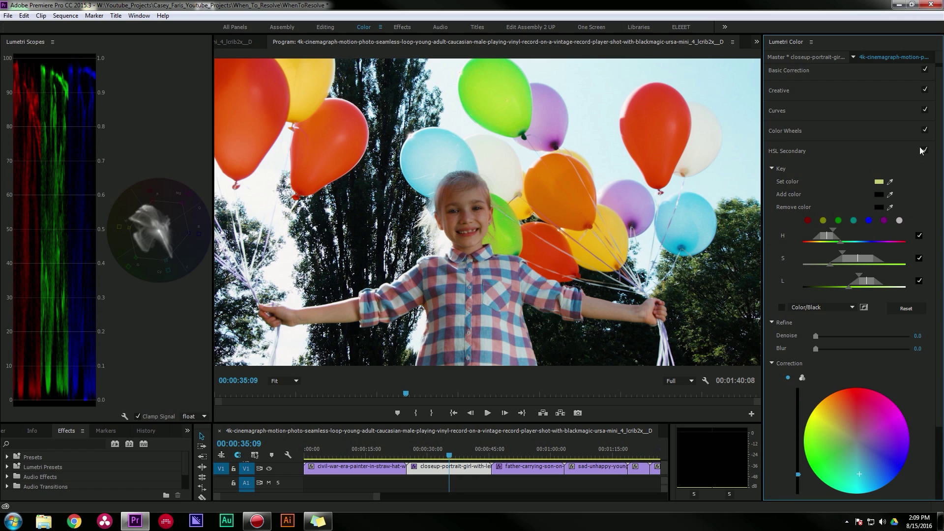
left_click(924, 151)
left_click(925, 151)
mouse_move(449, 456)
left_mouse_down()
mouse_move(435, 455)
mouse_move(484, 448)
mouse_move(444, 448)
left_mouse_up()
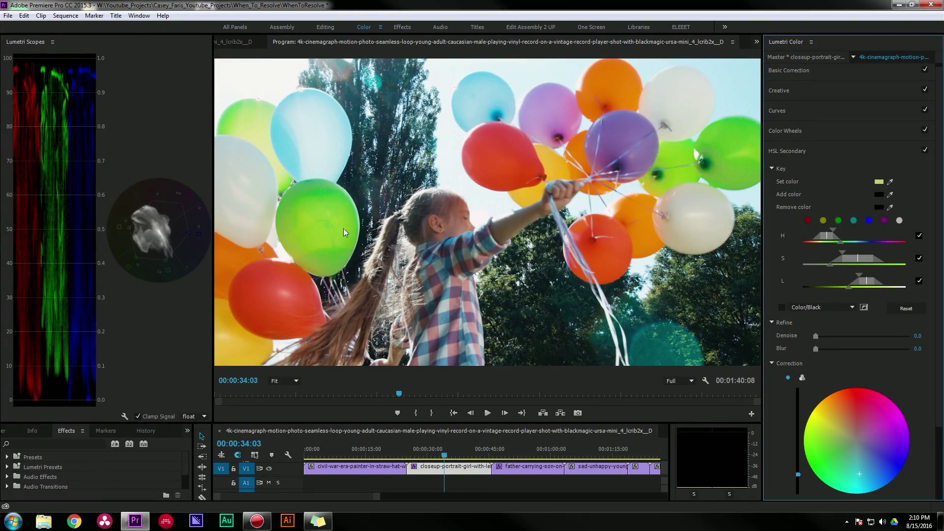
Step: Against the Color/Black mask, raise Refine Denoise to 85.9 and Blur to 25.9, then step back frames
left_click(783, 307)
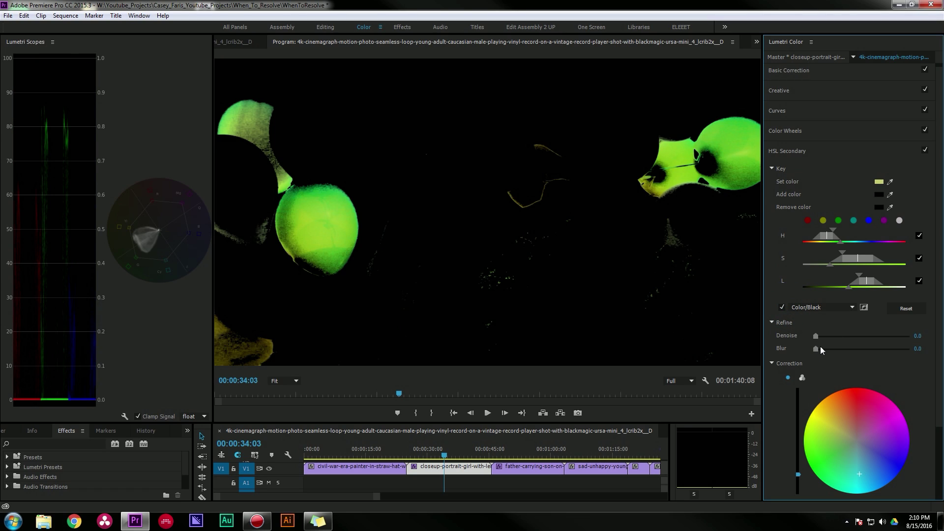
left_click_drag(816, 337, 844, 336)
mouse_move(817, 348)
left_mouse_down()
mouse_move(840, 350)
mouse_move(831, 349)
left_mouse_up()
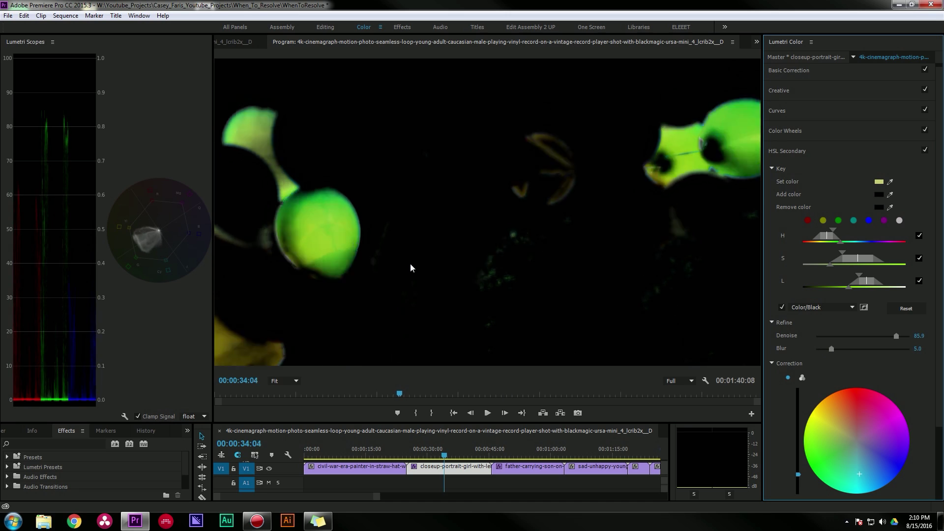
key("Left")
key("Left")
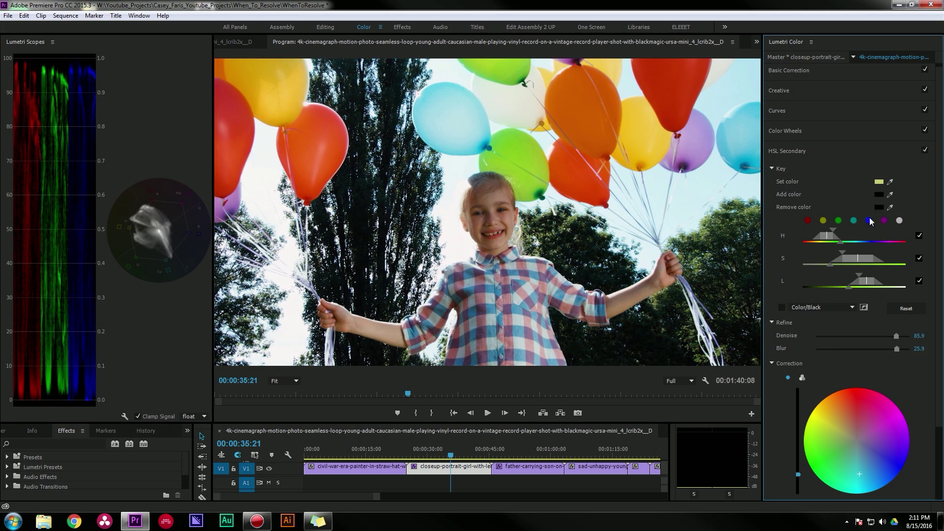
Step: Lower the key's Blur to 3.0 and trim its hue range, checking the mask on later frames
left_click(782, 307)
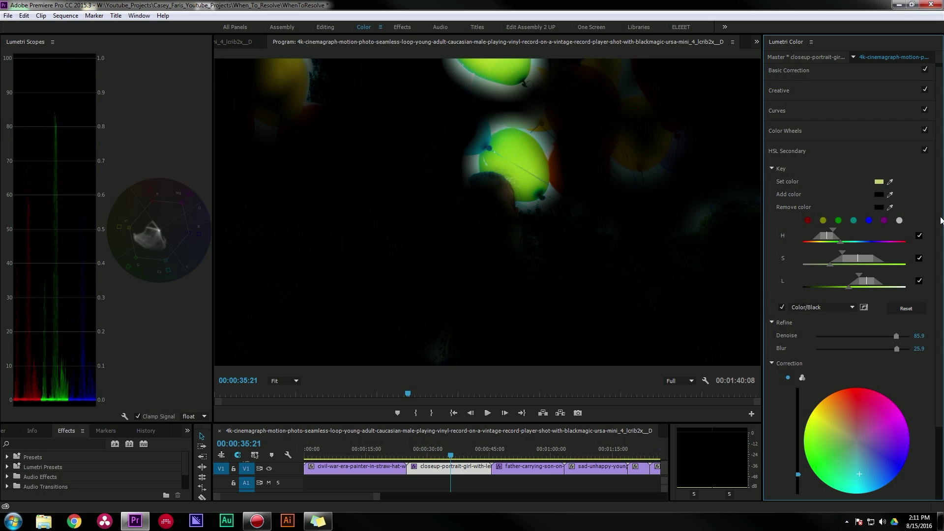
left_click_drag(897, 349, 825, 348)
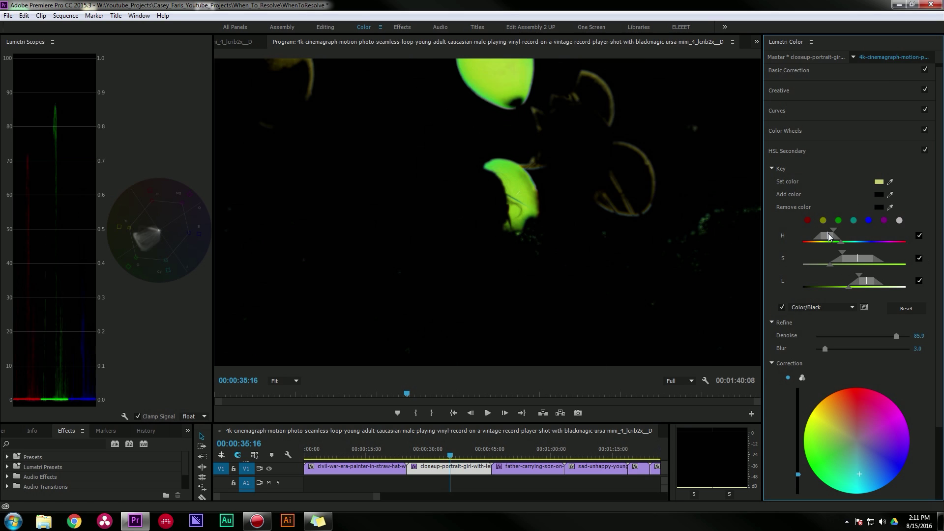
left_click_drag(829, 233, 832, 234)
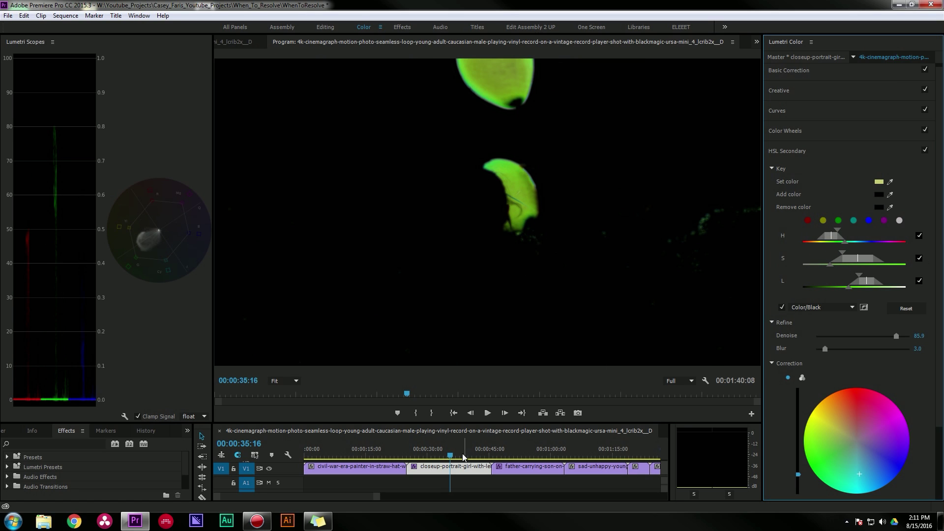
left_click_drag(450, 456, 448, 457)
left_click(782, 307)
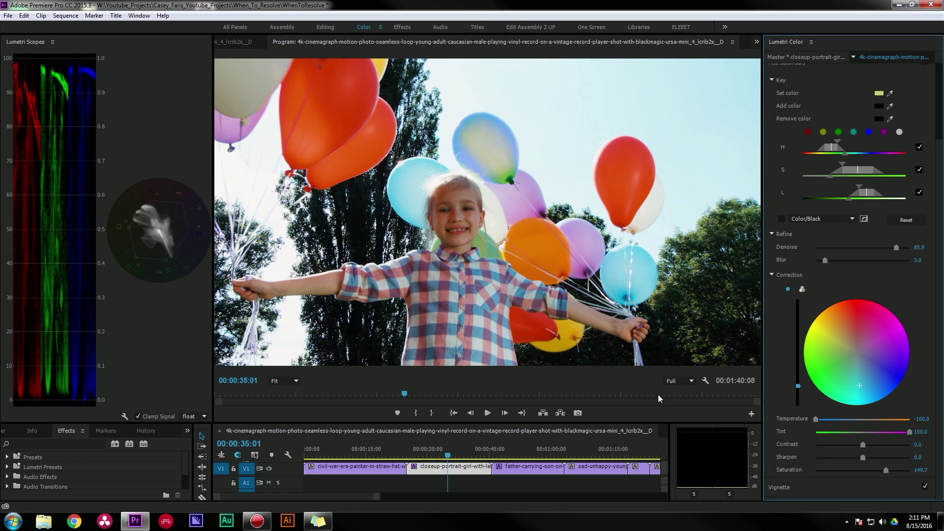
Step: On the green-balloon frame, widen the key's hue range against the Color/Black mask and show the three-wheel Correction view
left_click_drag(464, 449, 451, 449)
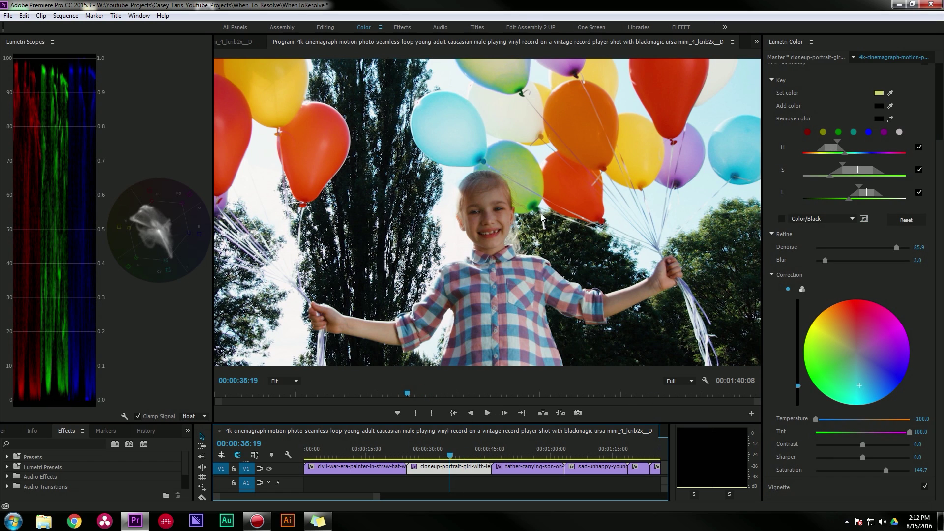
left_click(782, 218)
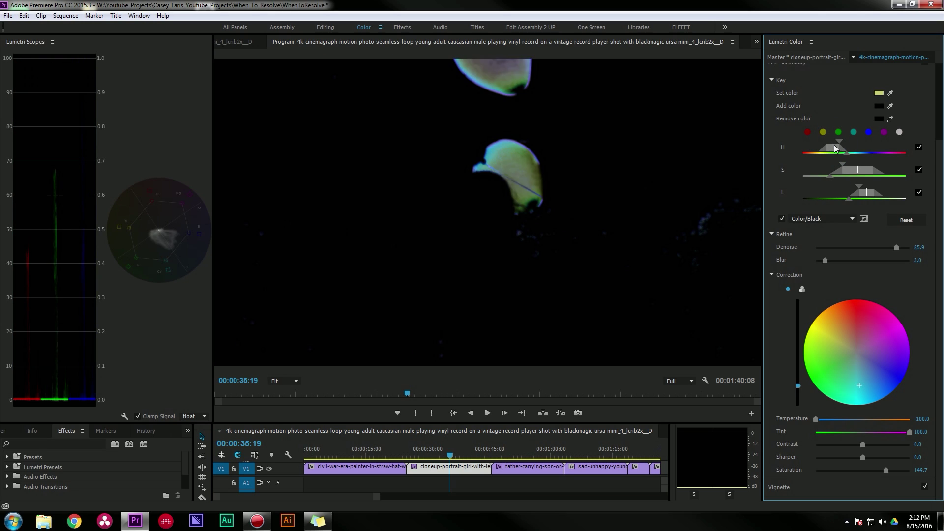
left_click_drag(835, 144, 830, 145)
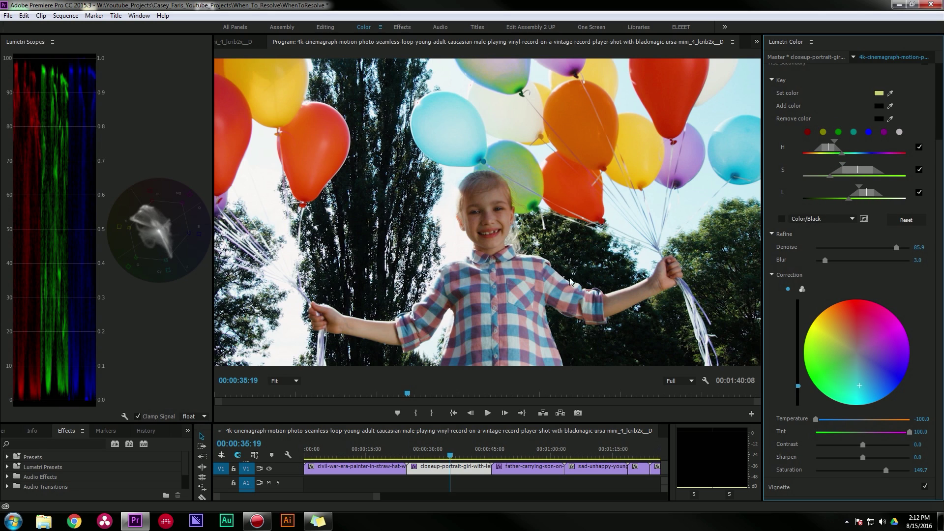
left_click_drag(451, 451, 454, 451)
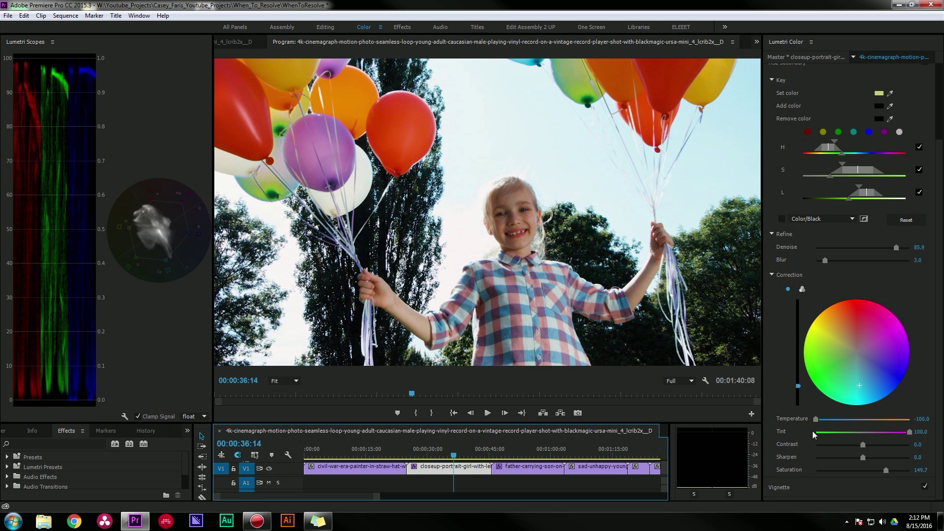
left_click(802, 289)
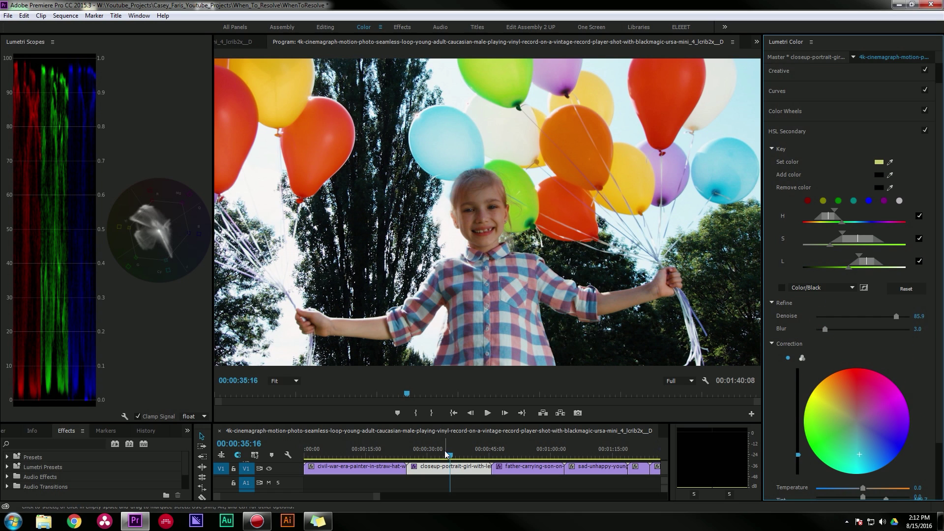
Step: Play the balloon clip from about 30 seconds to check the green key, then park the playhead at 00:00:38:19
left_click(428, 454)
key("space")
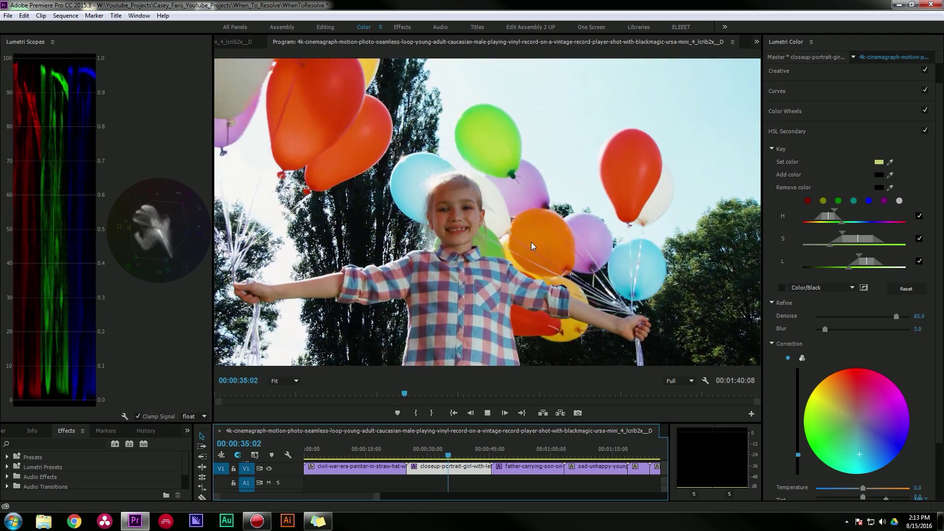
key("space")
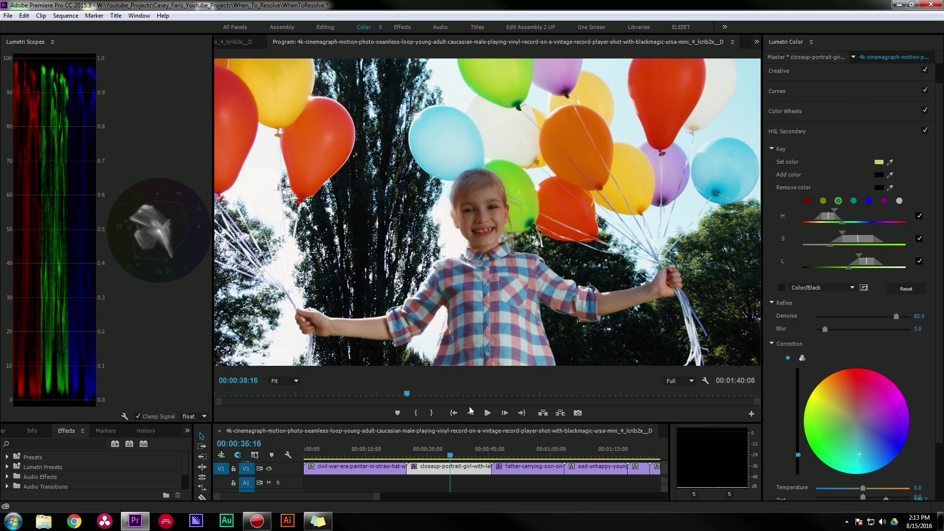
left_click(463, 449)
left_click_drag(465, 453, 463, 452)
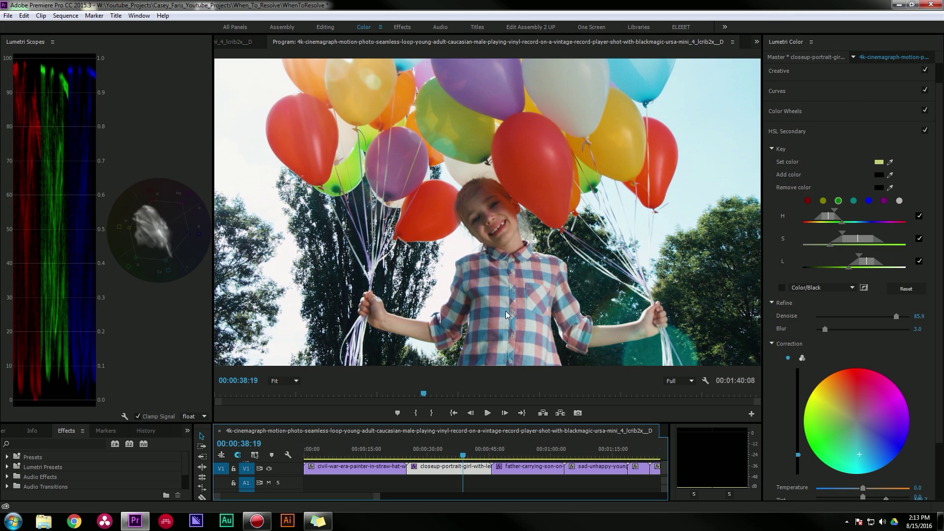